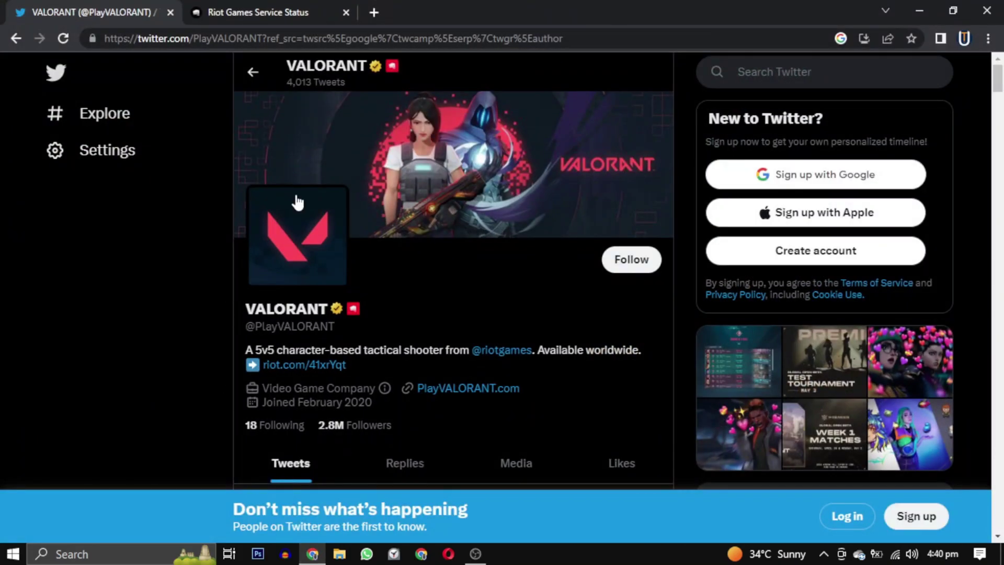
Step: Check the VALORANT service status for the Europe region on Riot Games Service Status
left_click(300, 10)
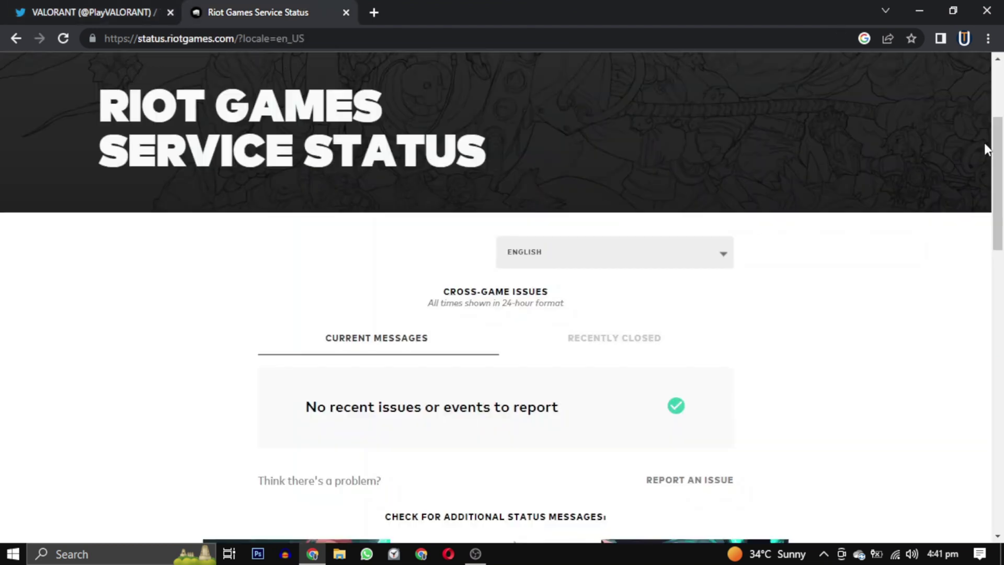
scroll(987, 150, "down", 3)
left_click(709, 339)
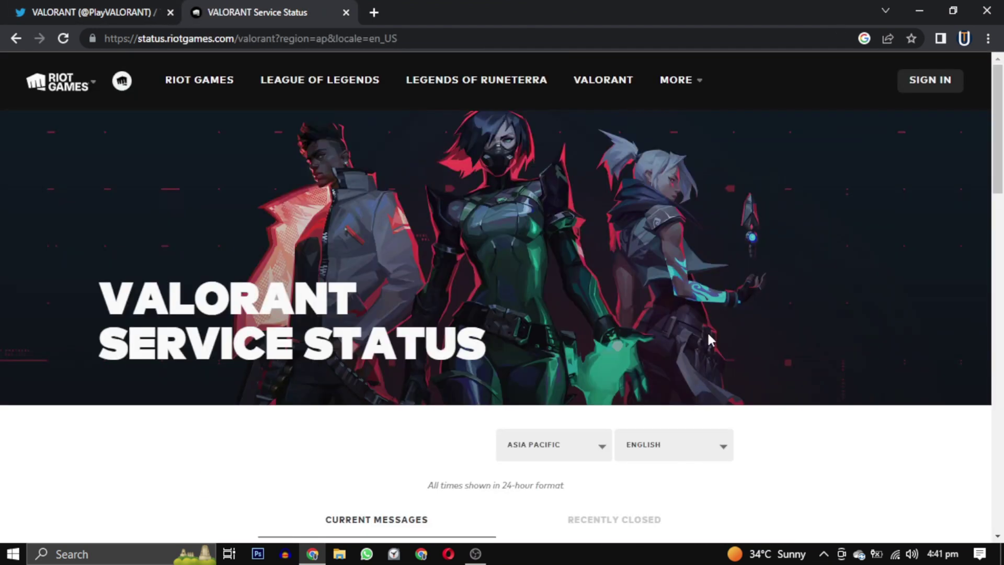
scroll(709, 339, "down", 3)
left_click(597, 179)
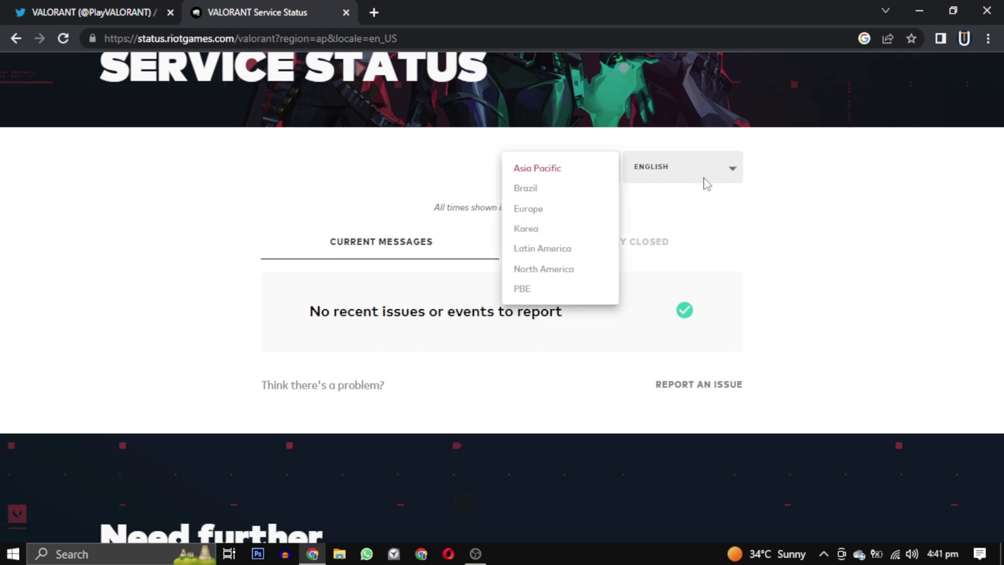
left_click(545, 177)
left_click(543, 209)
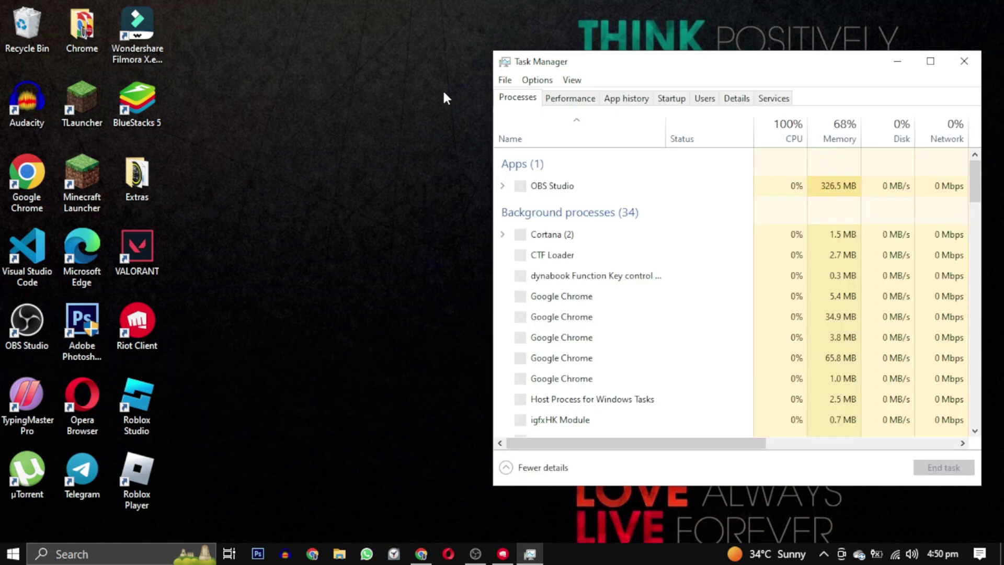
Step: End the Riot Client and Vanguard tray notification tasks, then close Task Manager
right_click(570, 229)
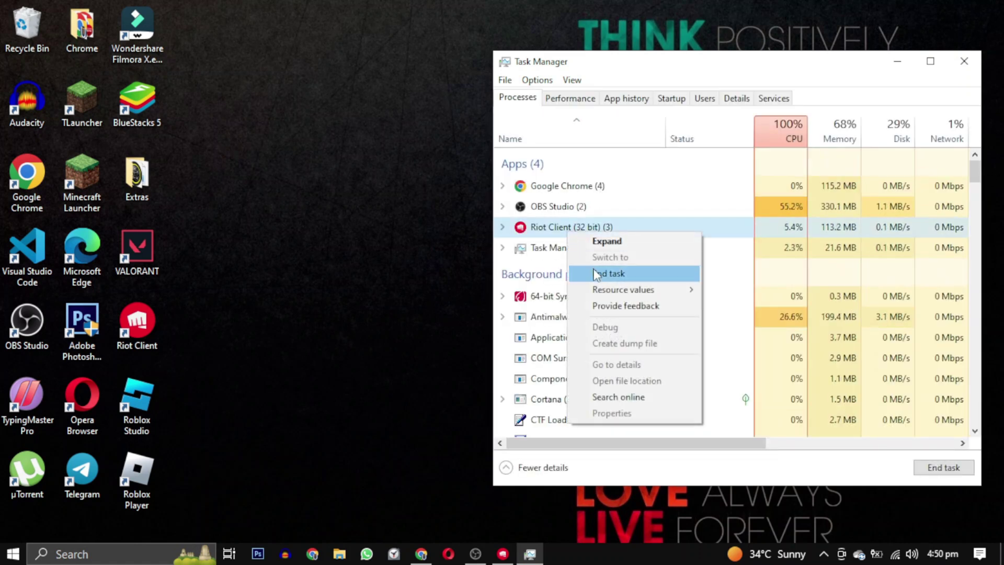
left_click(609, 273)
left_click_drag(975, 168, 981, 260)
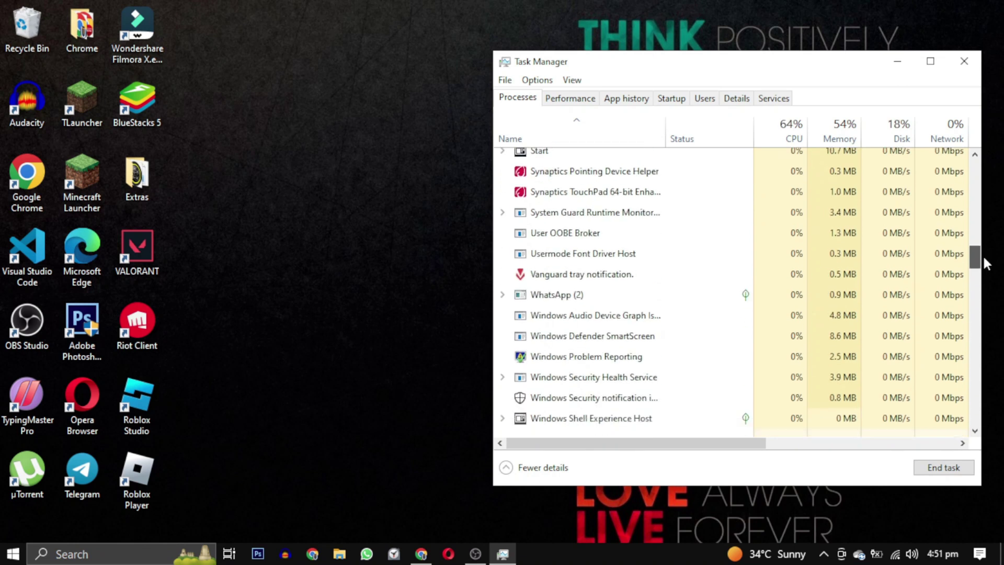
right_click(655, 282)
left_click(666, 291)
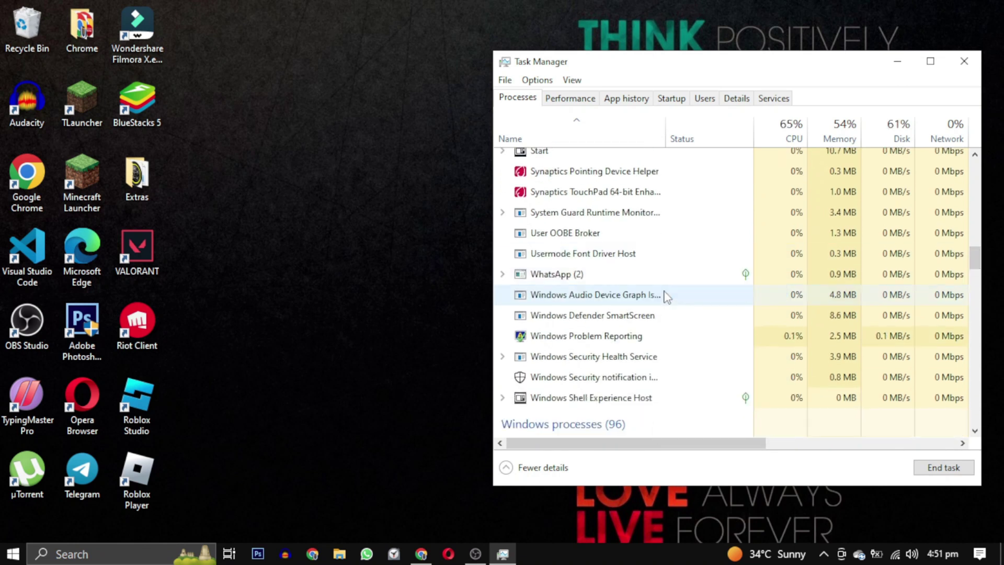
key("alt+F4")
right_click(128, 259)
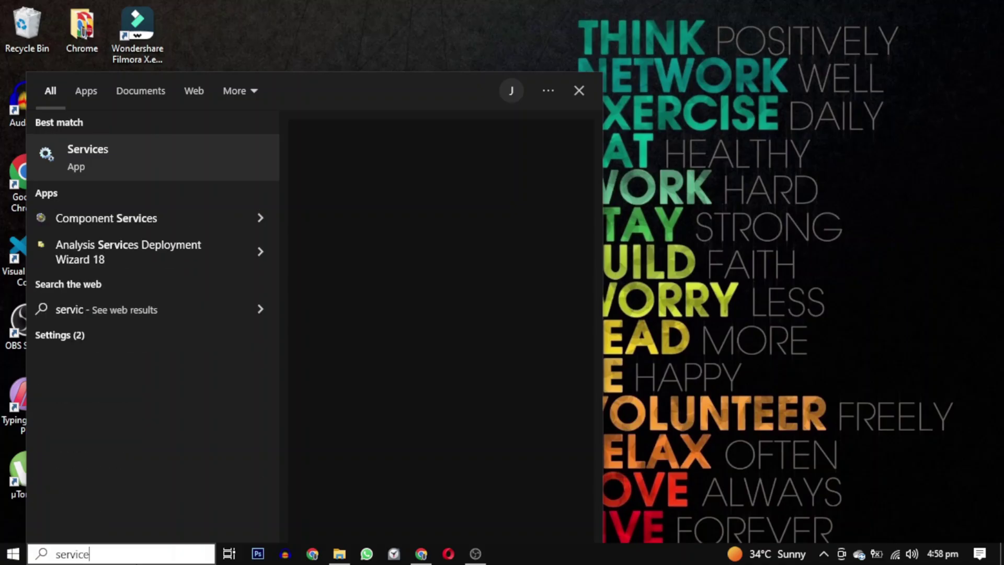
type("e")
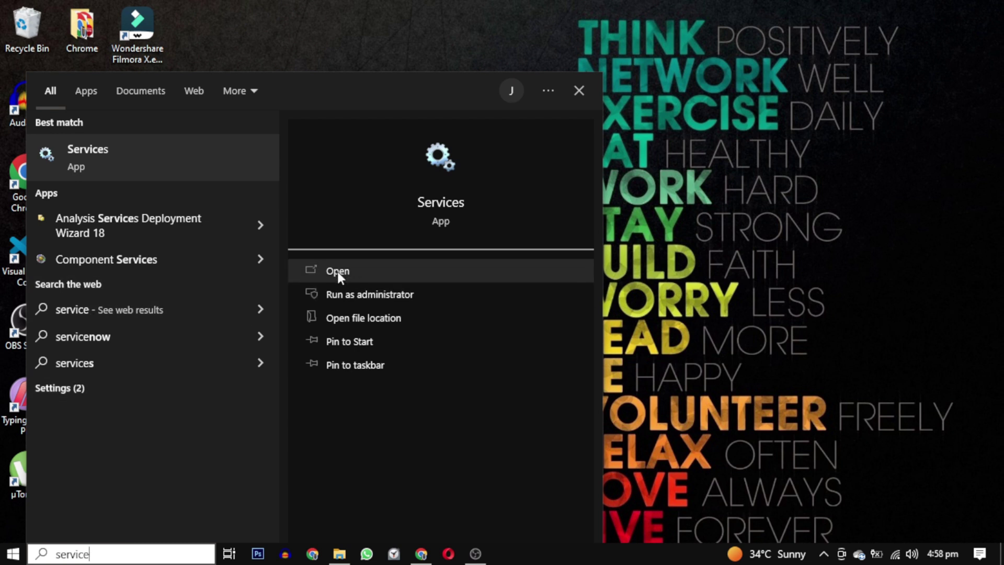
Step: Set the vgc service's startup type to Automatic, start it, and apply the change
left_click(337, 272)
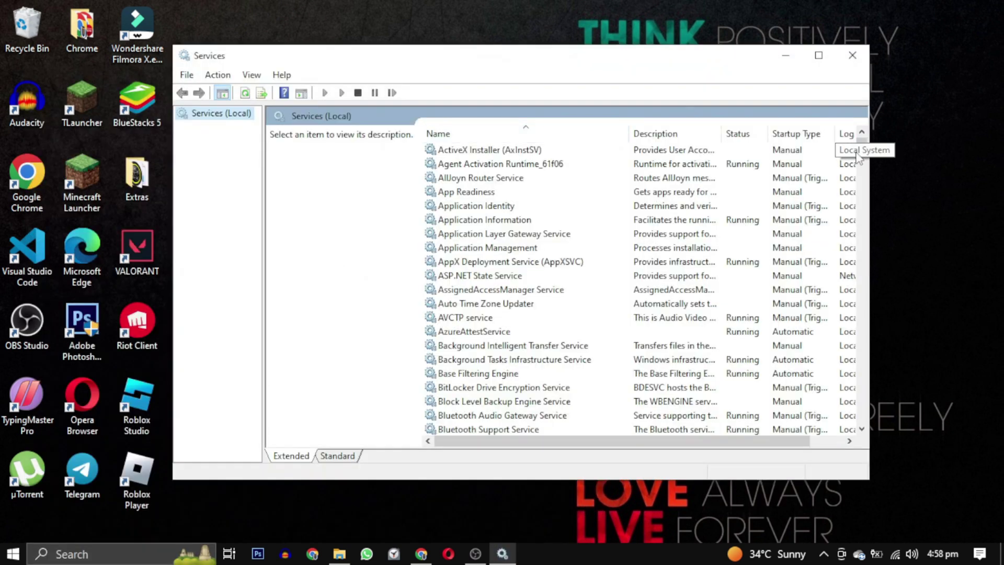
key("v")
right_click(743, 159)
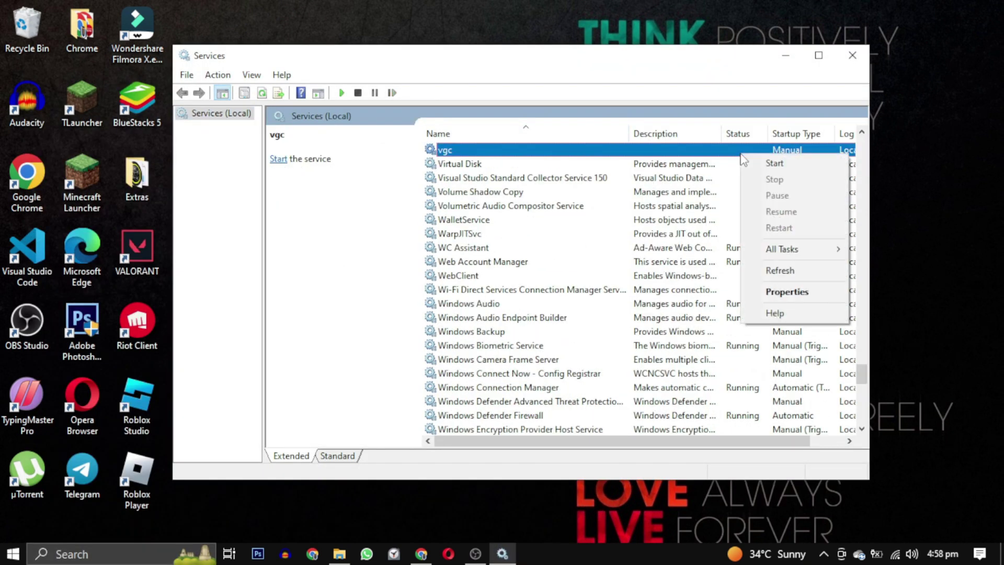
left_click(777, 293)
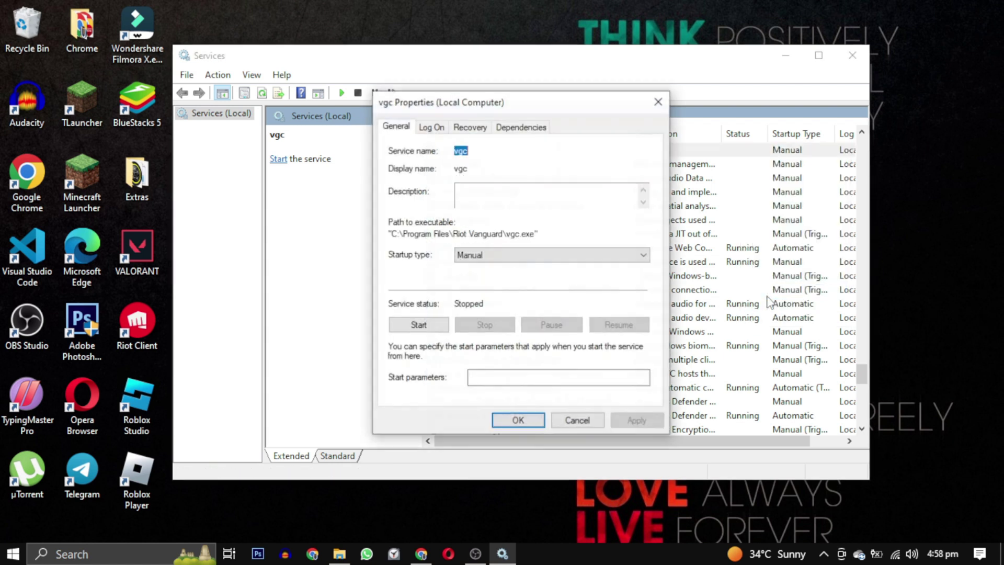
left_click(623, 257)
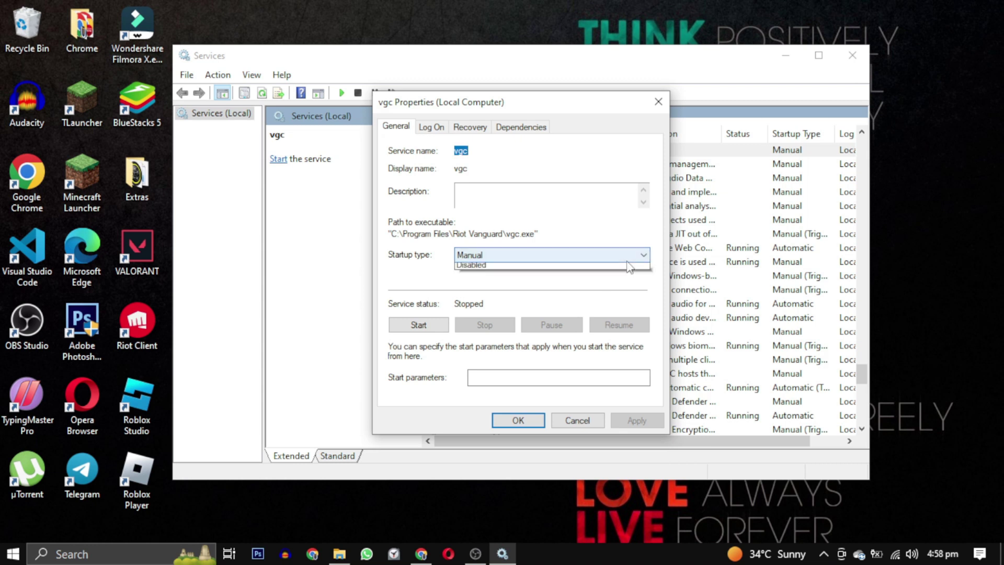
left_click(608, 279)
left_click(416, 324)
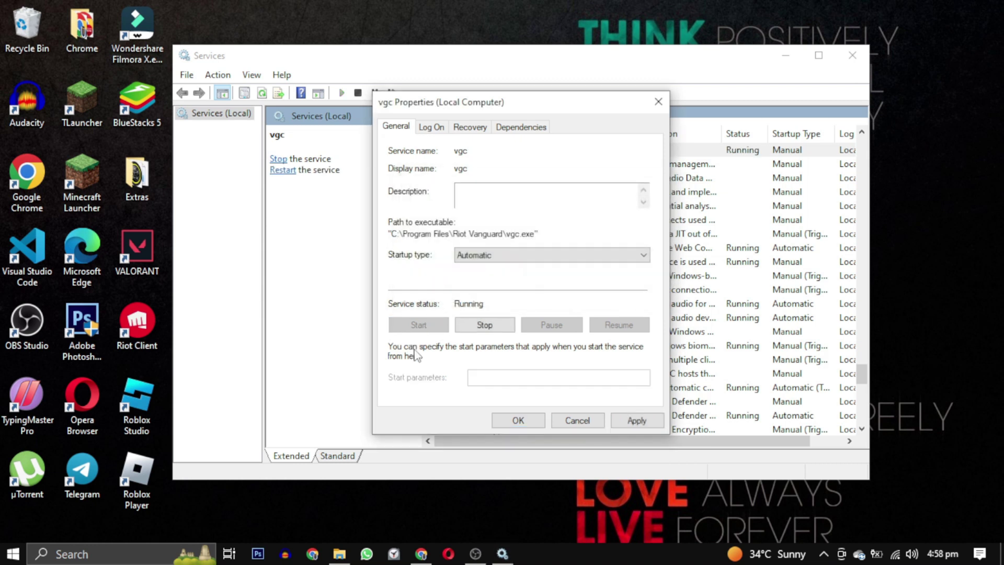
left_click(637, 420)
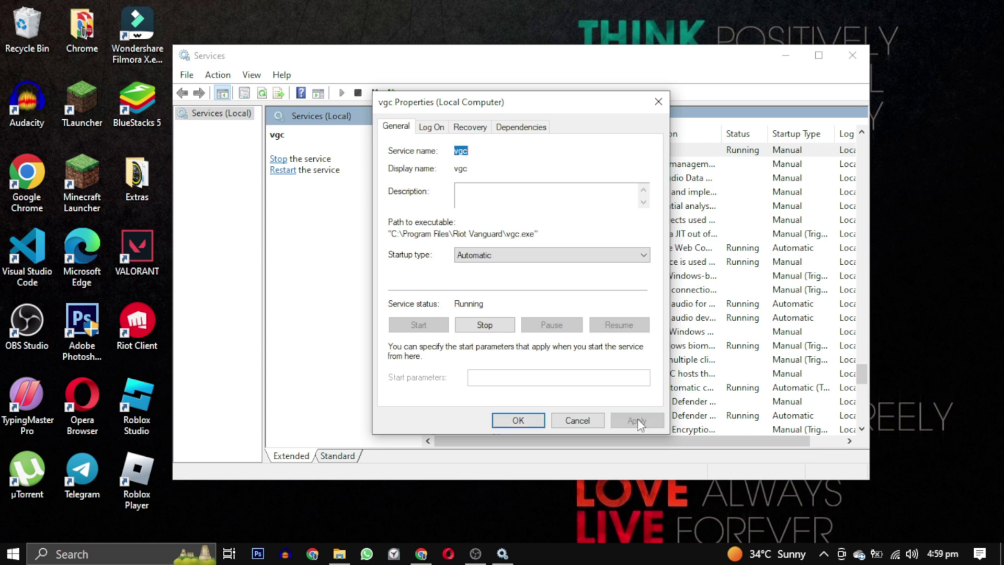
left_click(518, 421)
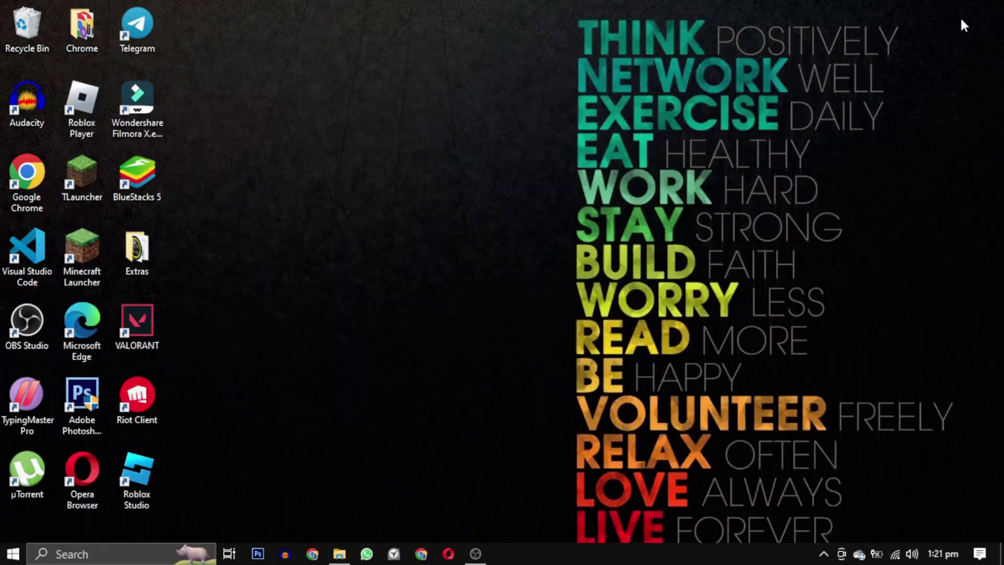
Step: Run VALORANT as administrator and approve the UAC prompt
right_click(128, 321)
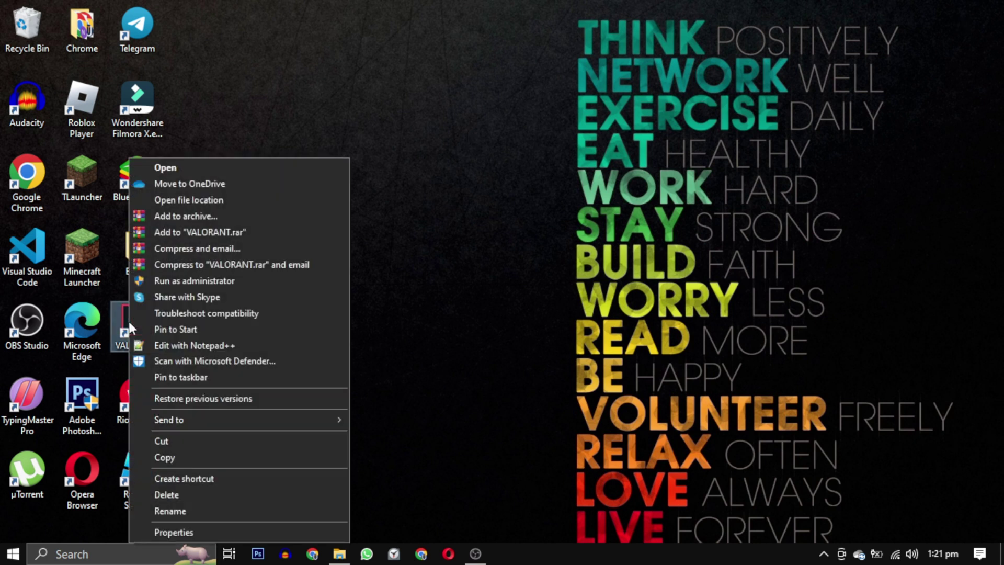
left_click(283, 286)
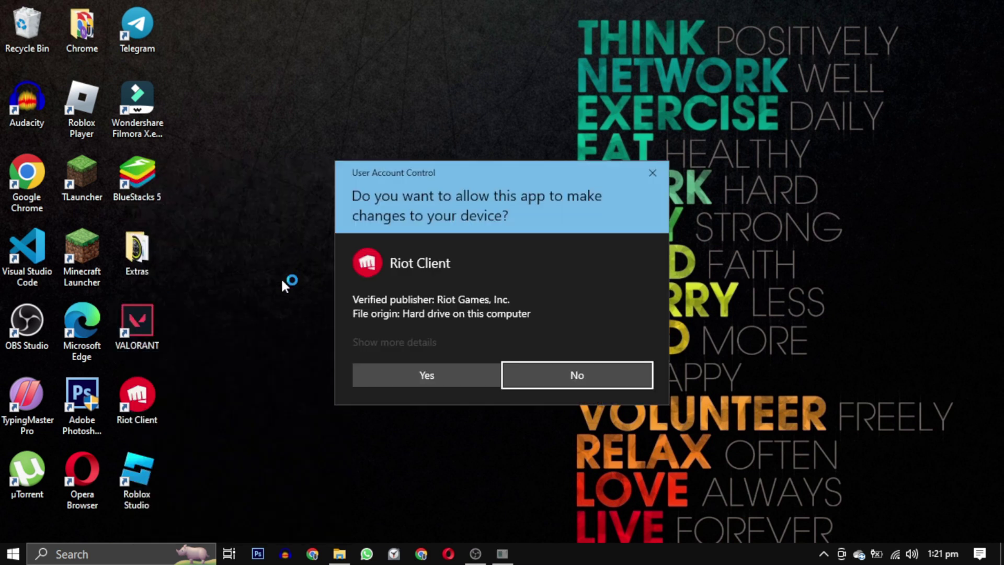
left_click(420, 369)
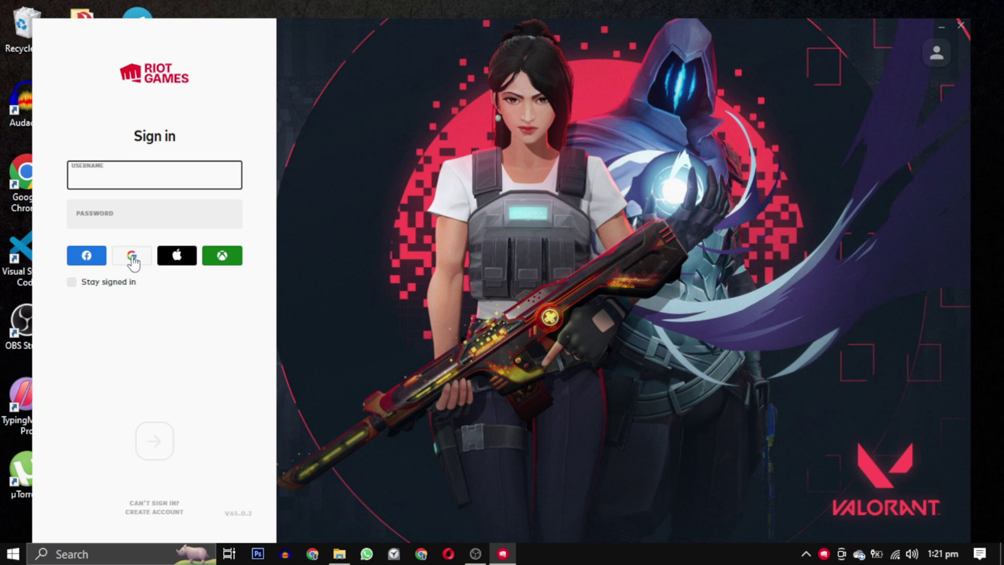
Step: Sign in to Riot Client with the existing Google account
left_click(134, 263)
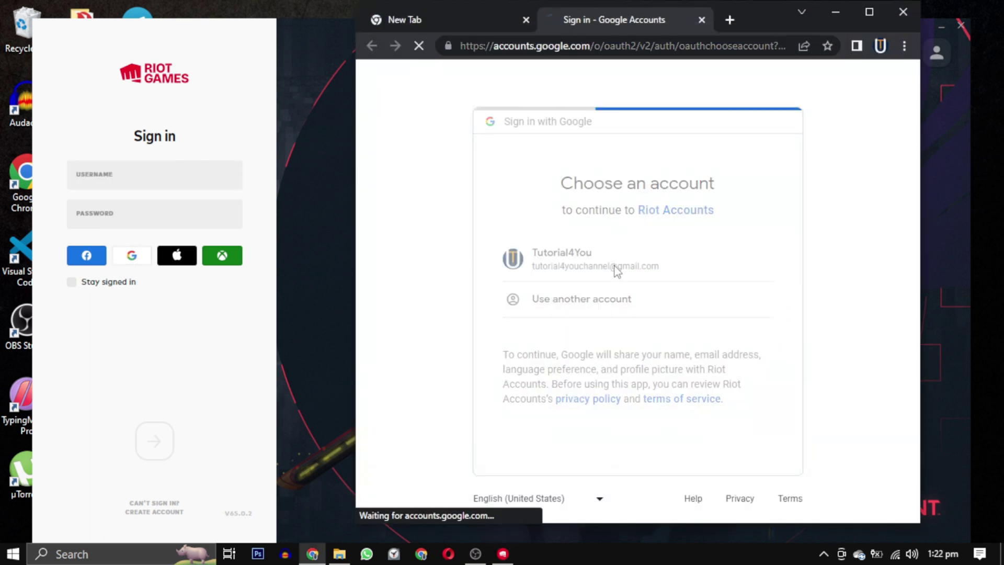
left_click(615, 269)
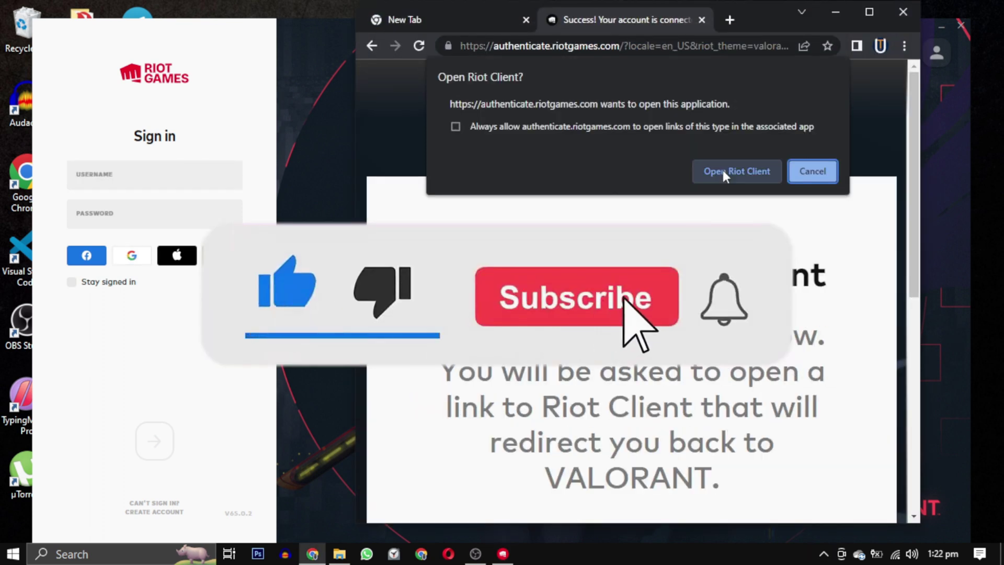
left_click(742, 169)
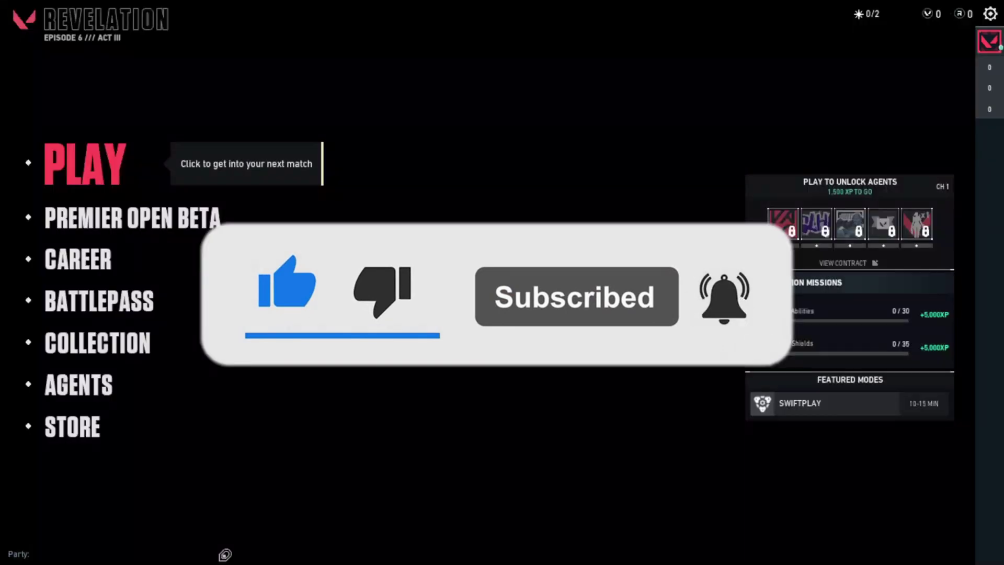